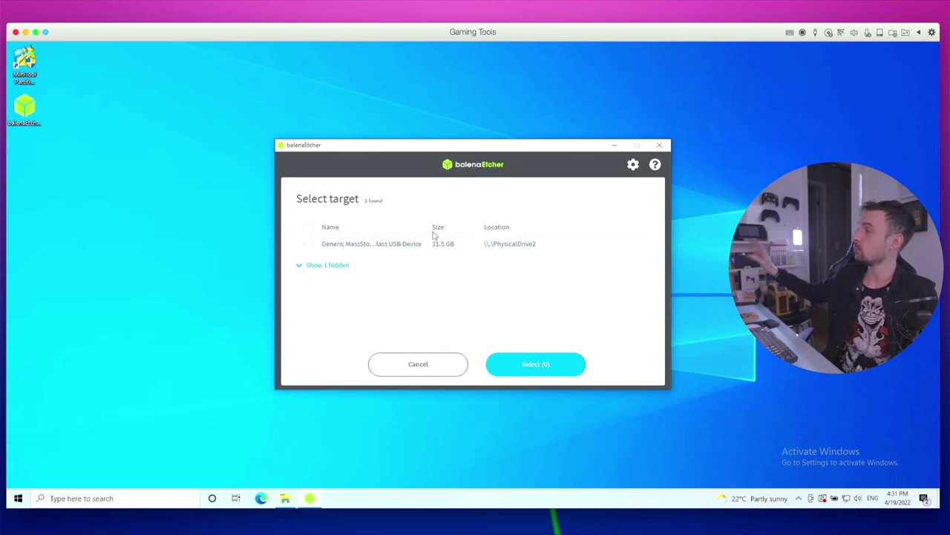
- Choose the 31.5 GB generic USB storage device as target and start flashing the powkiddy v1.3.3 image
click(308, 244)
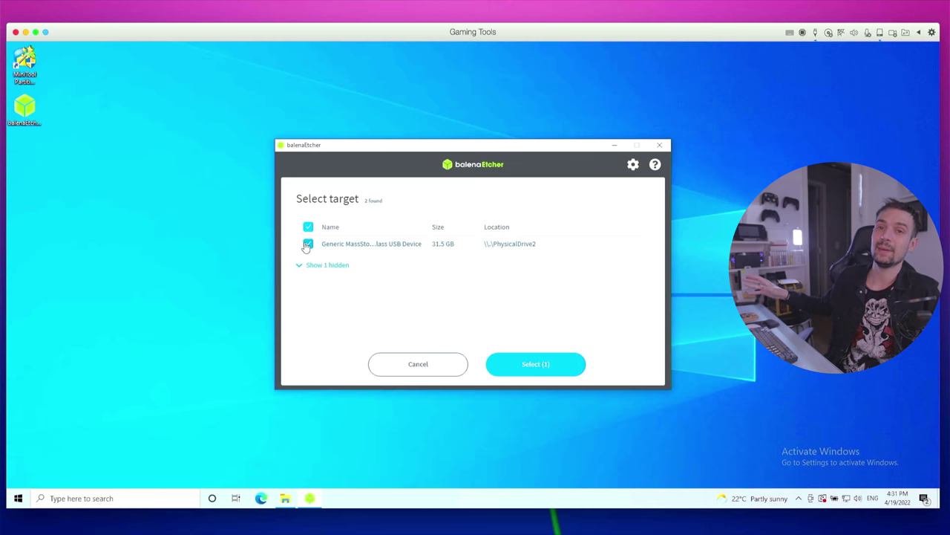
click(523, 365)
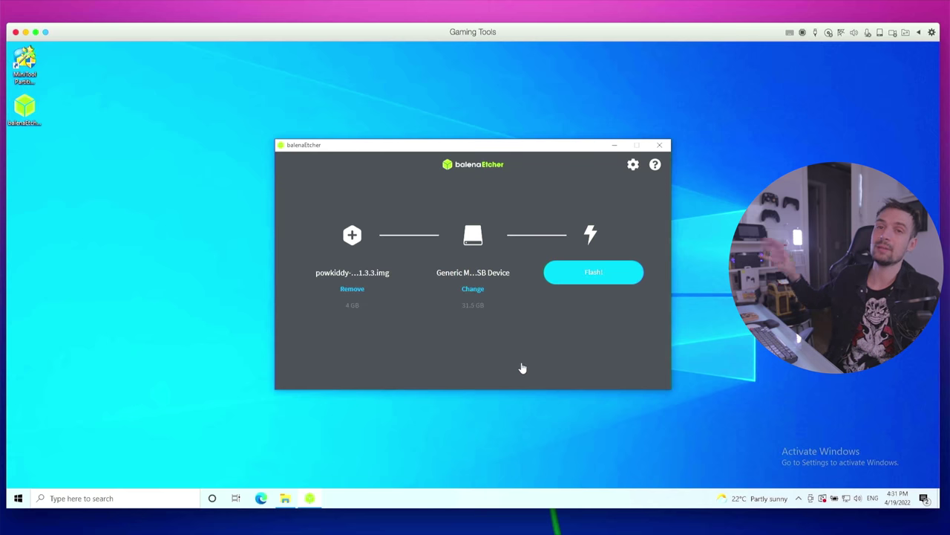
click(608, 273)
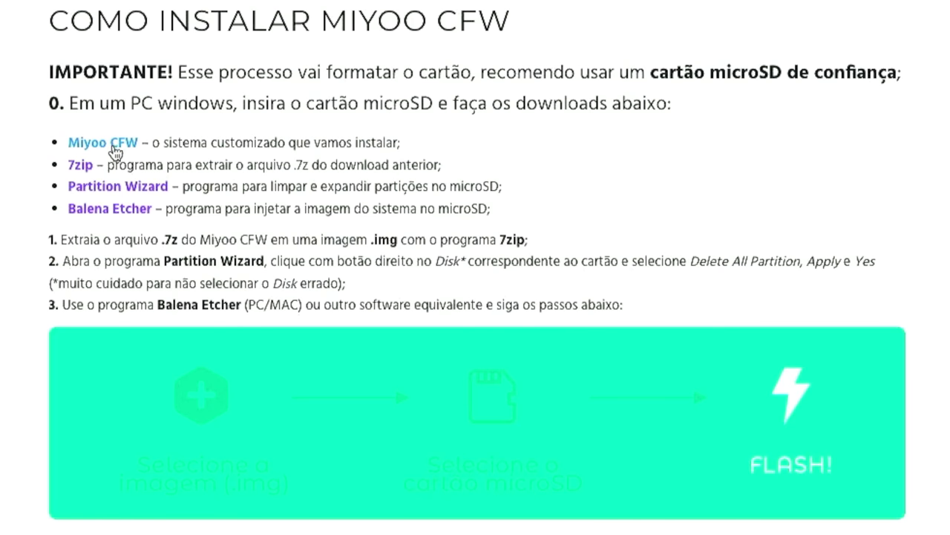
- Download 7zip, Partition Wizard and Balena Etcher through the links in the Miyoo CFW installation guide
click(79, 165)
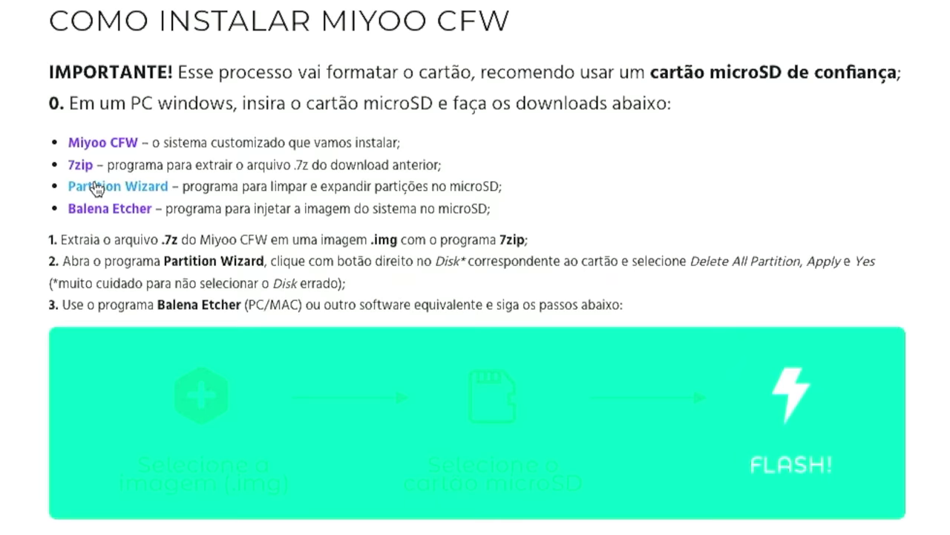
click(98, 187)
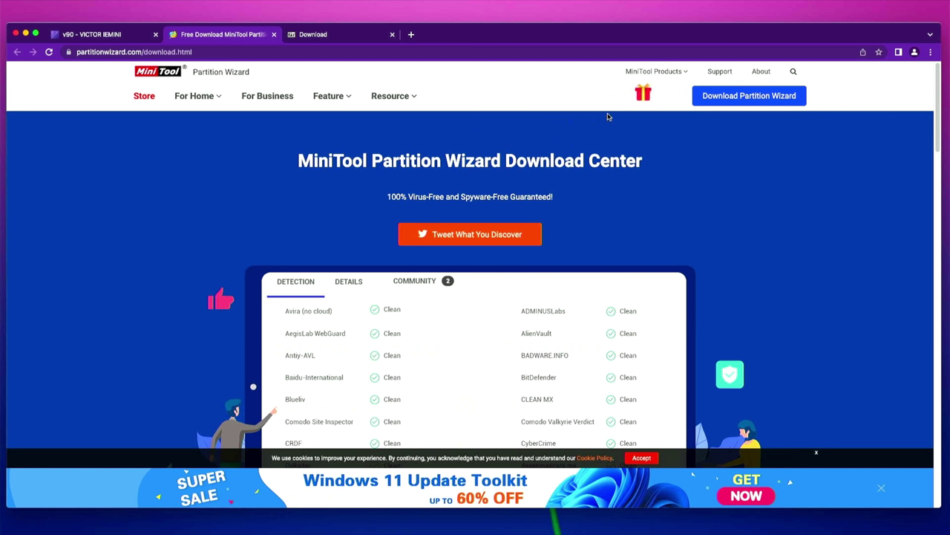
mouse_move(702, 95)
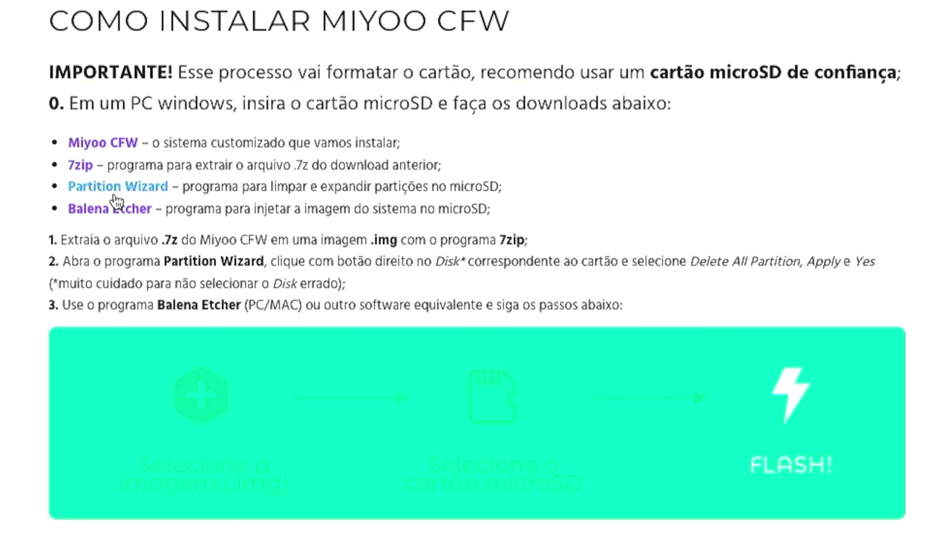
click(116, 206)
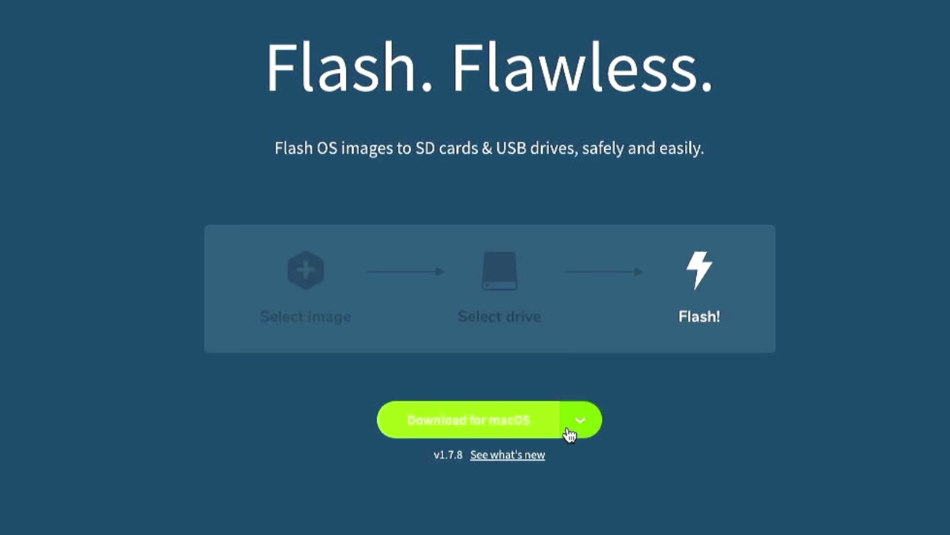
click(514, 355)
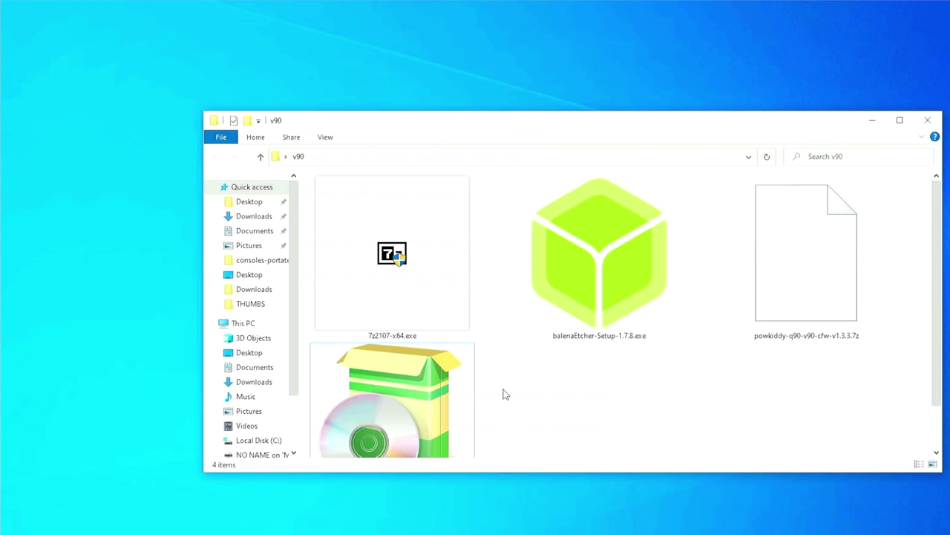
- Install balenaEtcher with balenaEtcher-Setup-1.7.8.exe from the v90 folder
drag(549, 413, 495, 399)
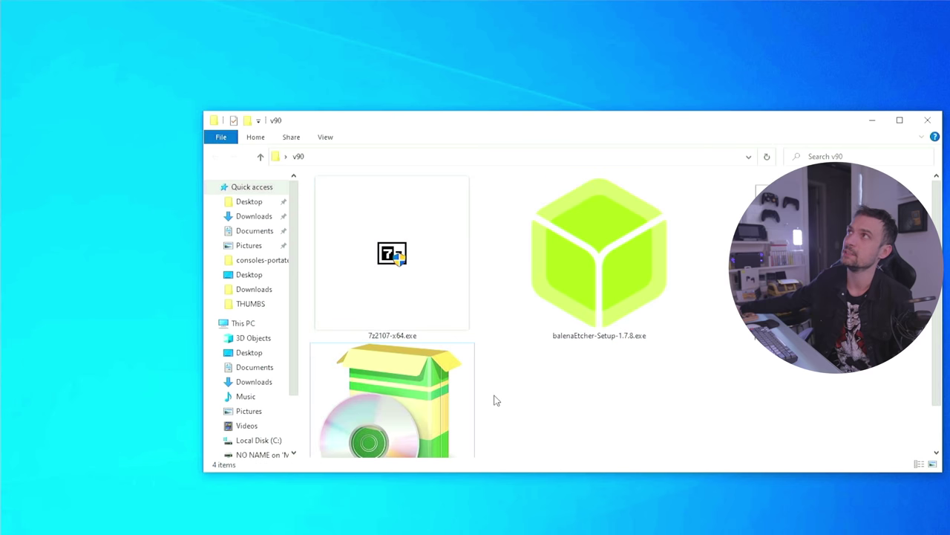
double_click(576, 266)
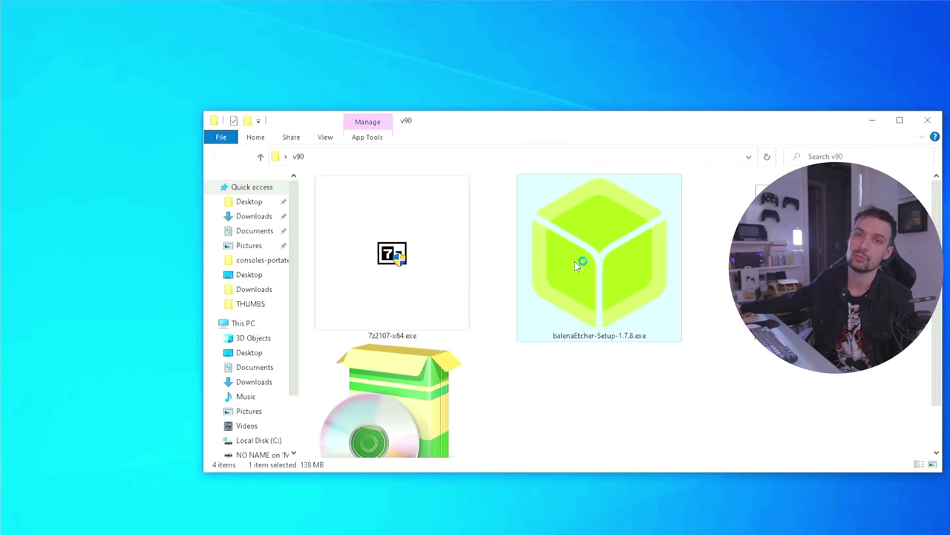
click(640, 378)
- Install 7-Zip with 7z2107-x64.exe from the v90 folder
click(386, 271)
double_click(386, 271)
click(562, 322)
click(562, 322)
- Install MiniTool Partition Wizard with pw1206-free-online.exe from the v90 folder
double_click(394, 401)
click(619, 323)
click(706, 420)
click(702, 421)
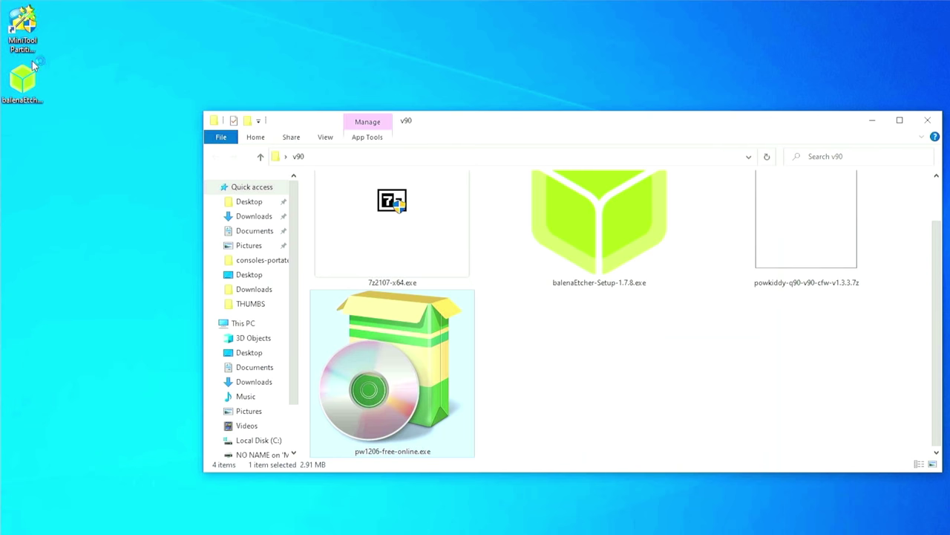
- Delete the three installer files from the v90 folder, keeping only the powkiddy .7z archive
drag(591, 394, 421, 244)
right_click(421, 244)
click(465, 454)
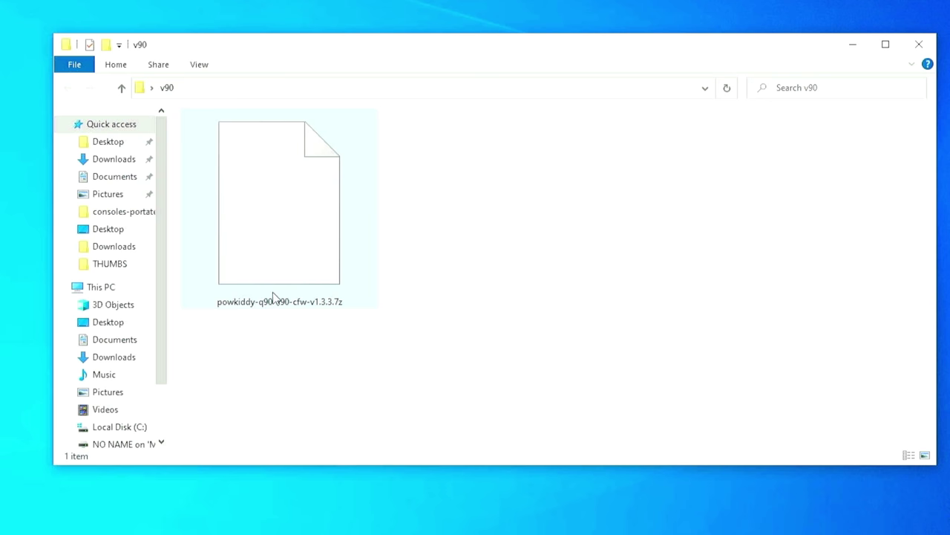
- Extract powkiddy-q90-v90-cfw-v1.3.3.7z into the v90 folder with 7-Zip and delete the archive
right_click(262, 196)
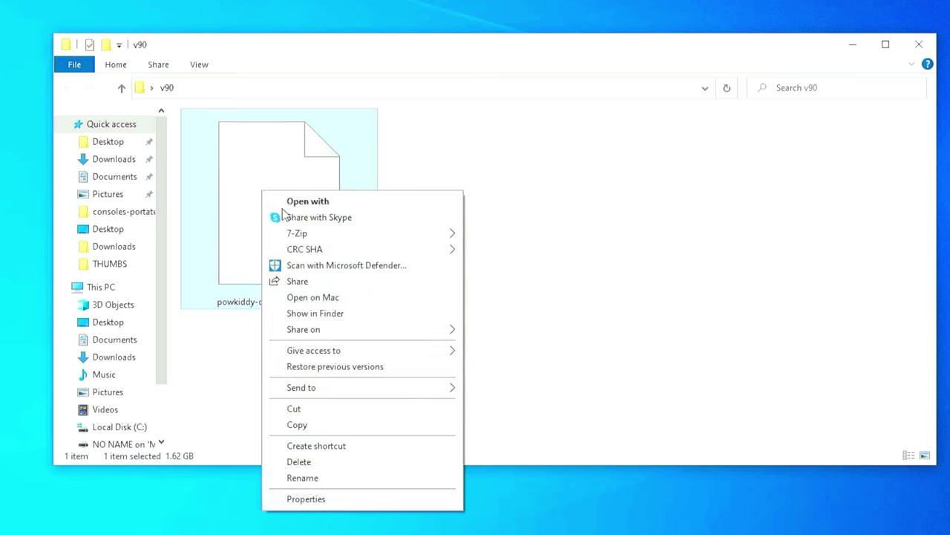
mouse_move(317, 235)
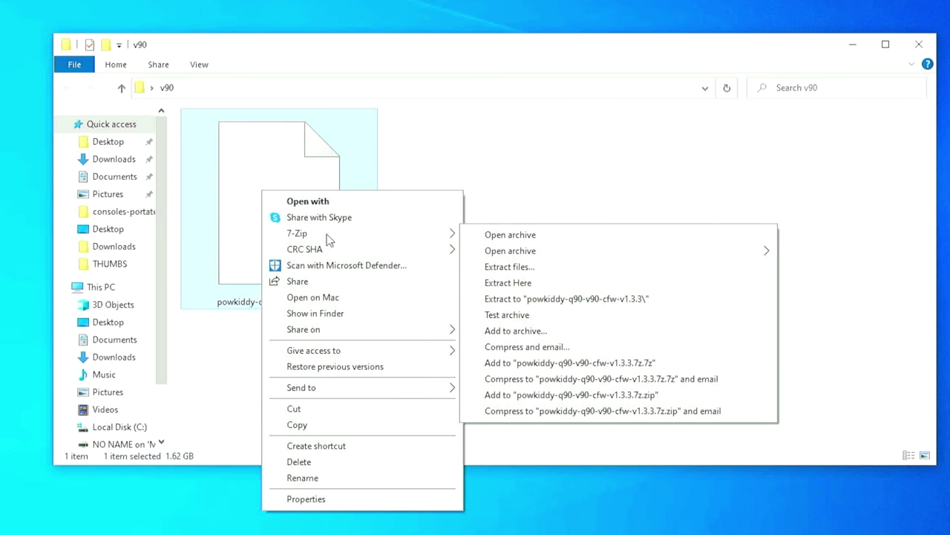
click(512, 283)
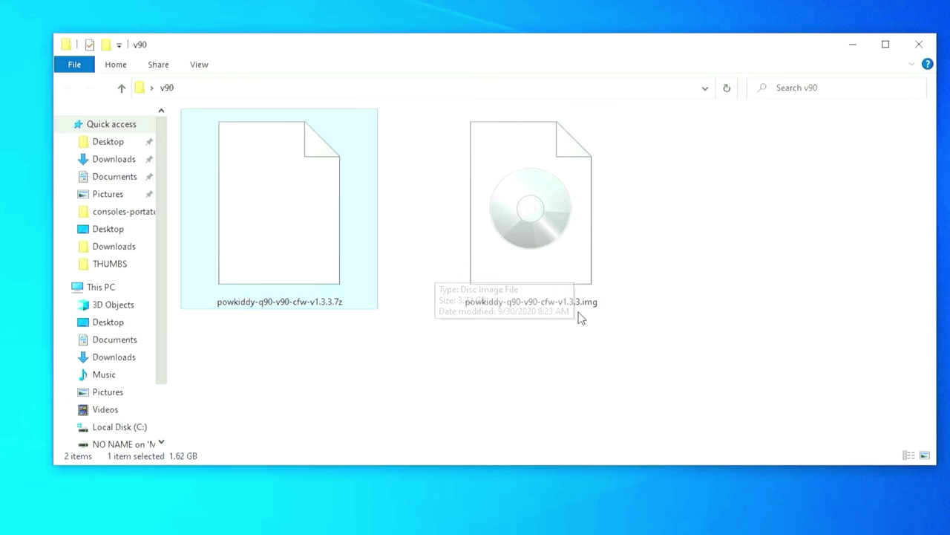
right_click(302, 264)
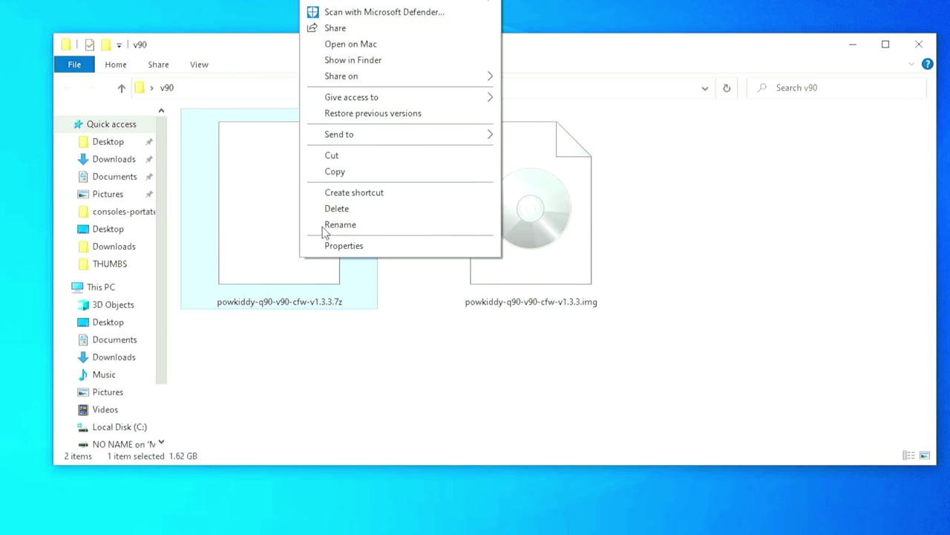
click(328, 212)
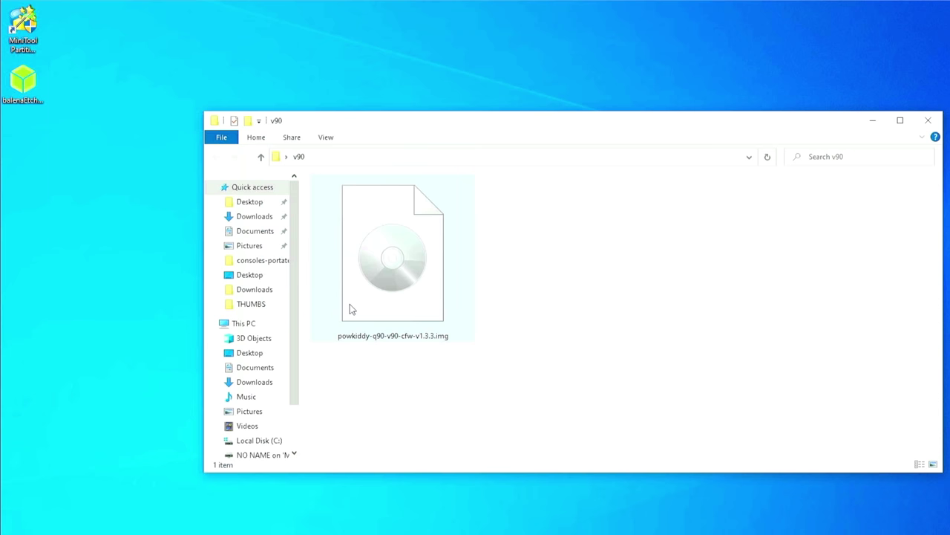
- Run MiniTool Partition Wizard as administrator and allow it to make changes to the device
right_click(21, 28)
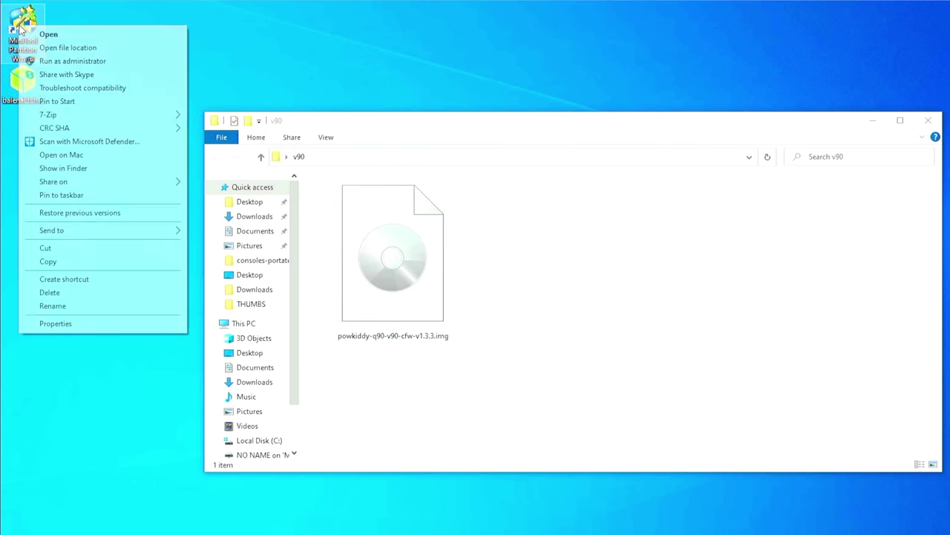
click(55, 59)
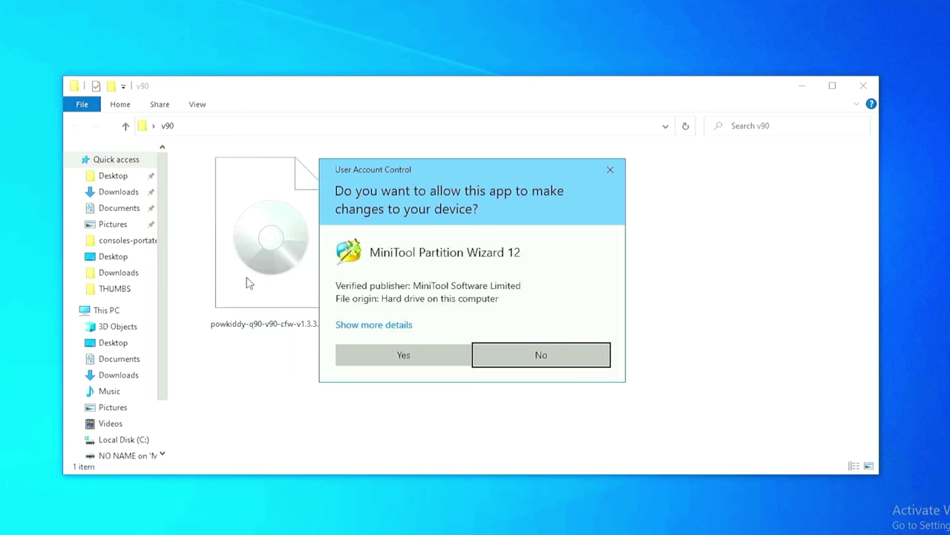
click(381, 349)
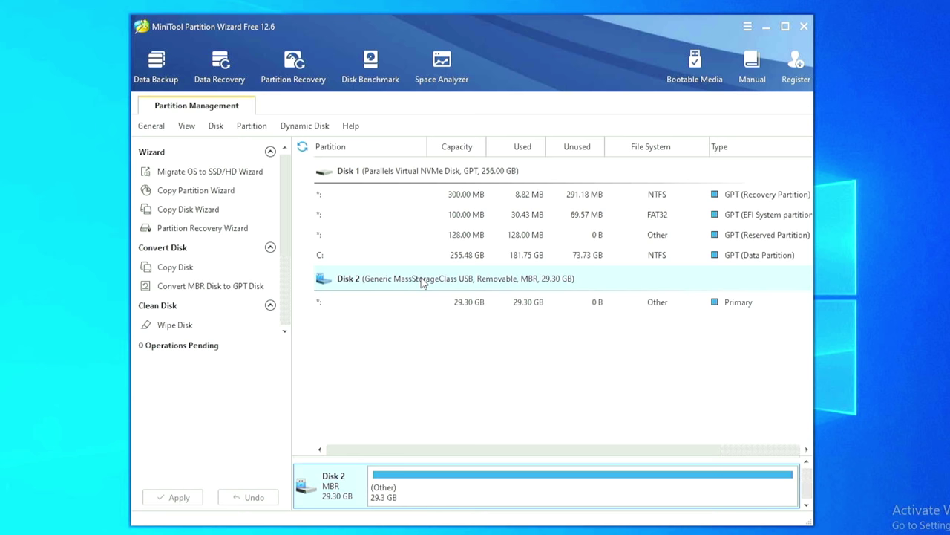
- Delete all partitions on Disk 2, the 29.30 GB removable USB card, and apply the pending operation
right_click(363, 286)
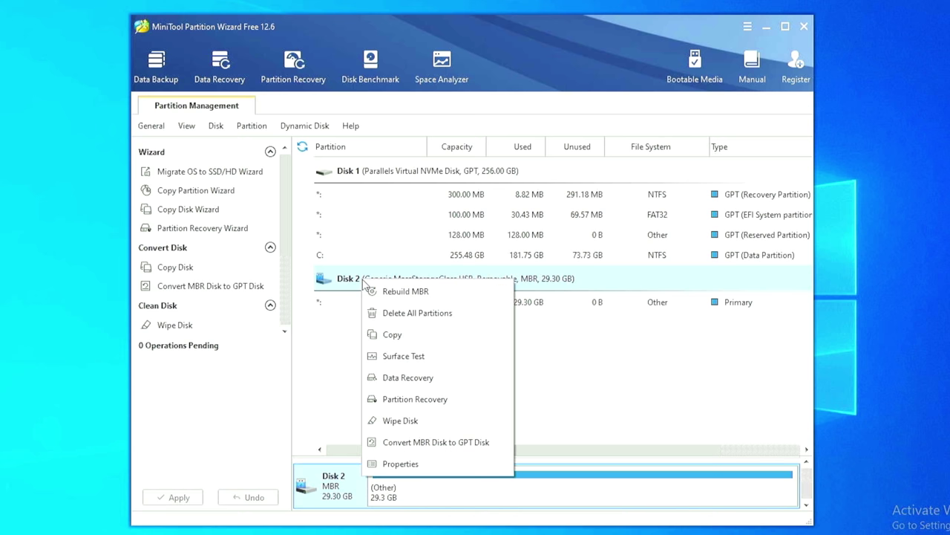
click(392, 315)
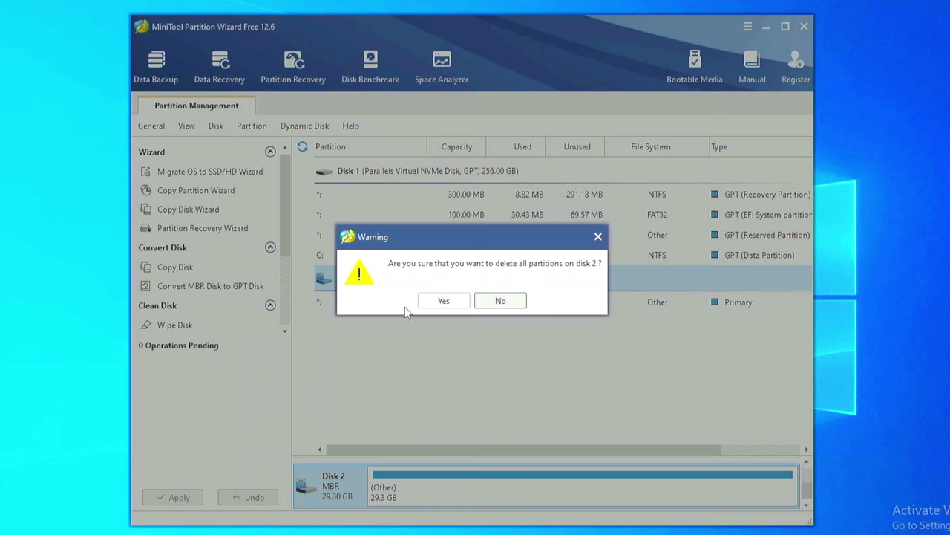
click(428, 305)
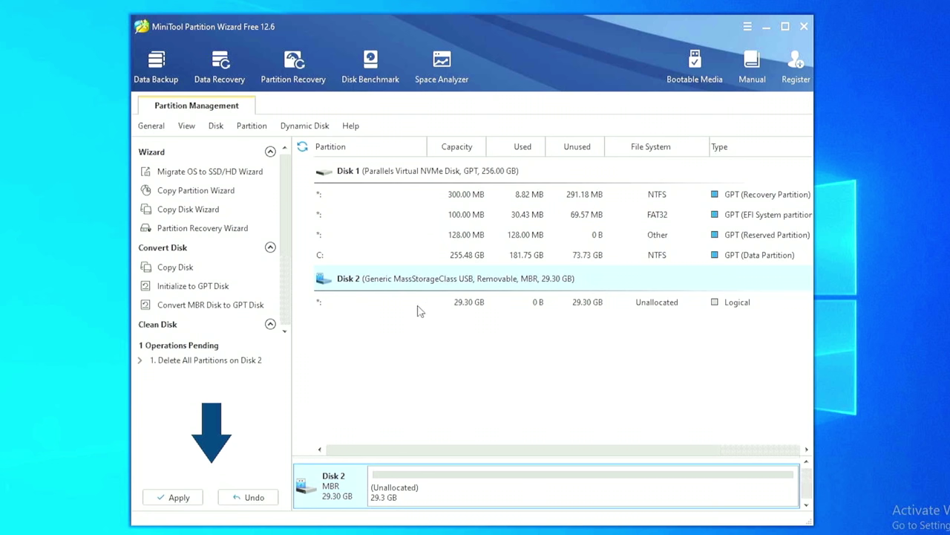
click(182, 496)
click(444, 307)
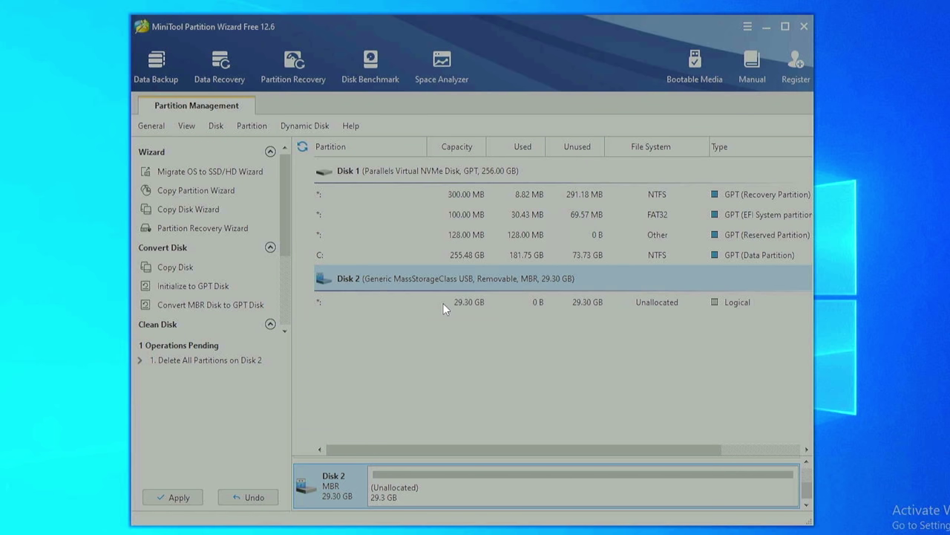
click(471, 301)
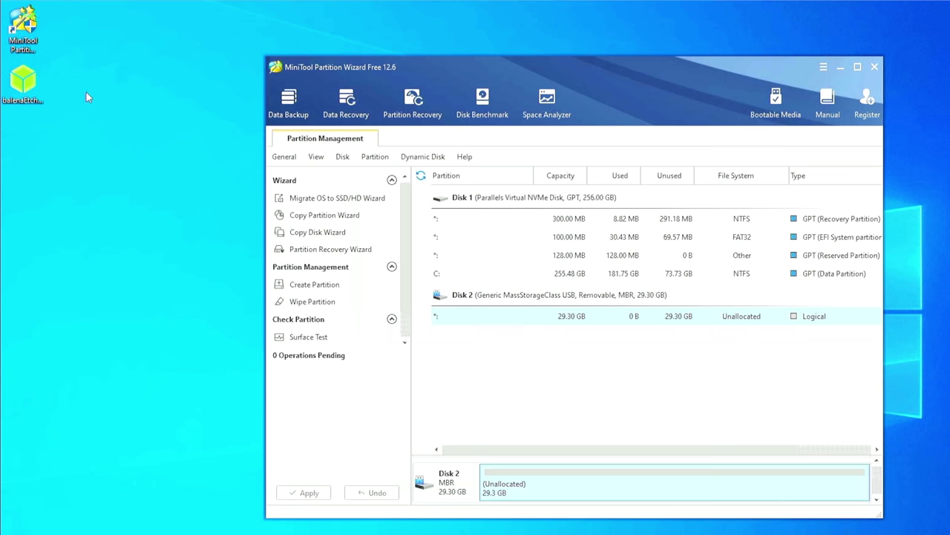
- Open balenaEtcher and load powkiddy-q90-v90-cfw-v1.3.3.img from the v90 folder as the source image
click(23, 80)
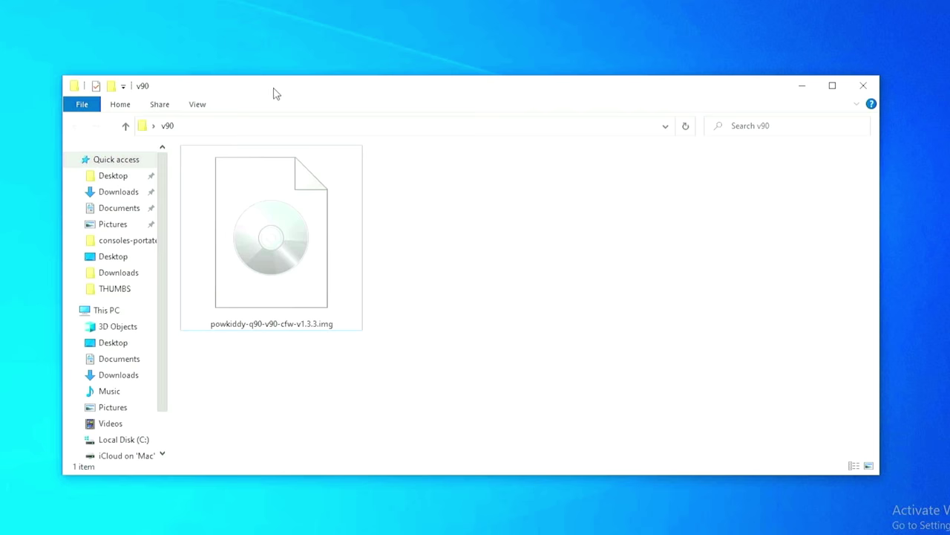
drag(273, 93, 632, 78)
drag(632, 251, 319, 211)
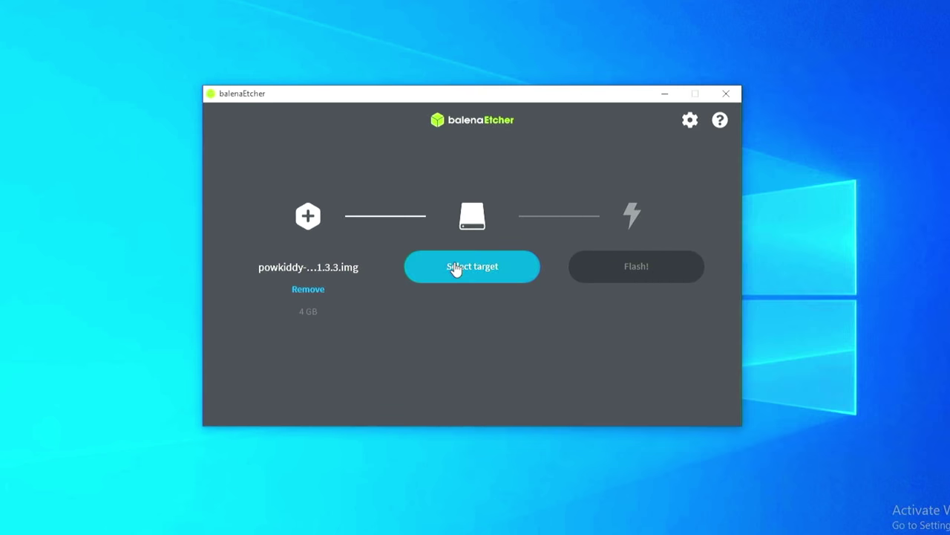
- Set the 31.5 GB generic USB device as target, flash the image to it and allow the system changes
click(476, 272)
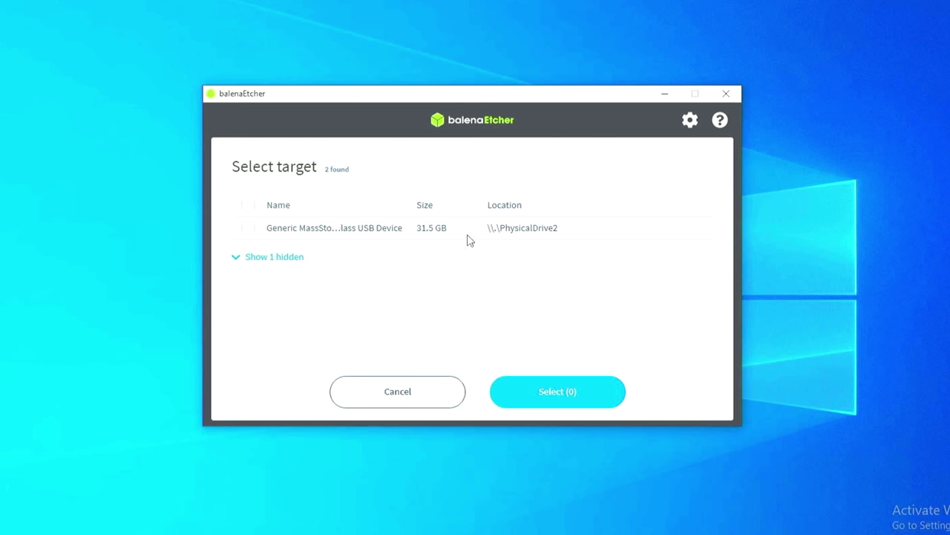
click(245, 227)
click(540, 394)
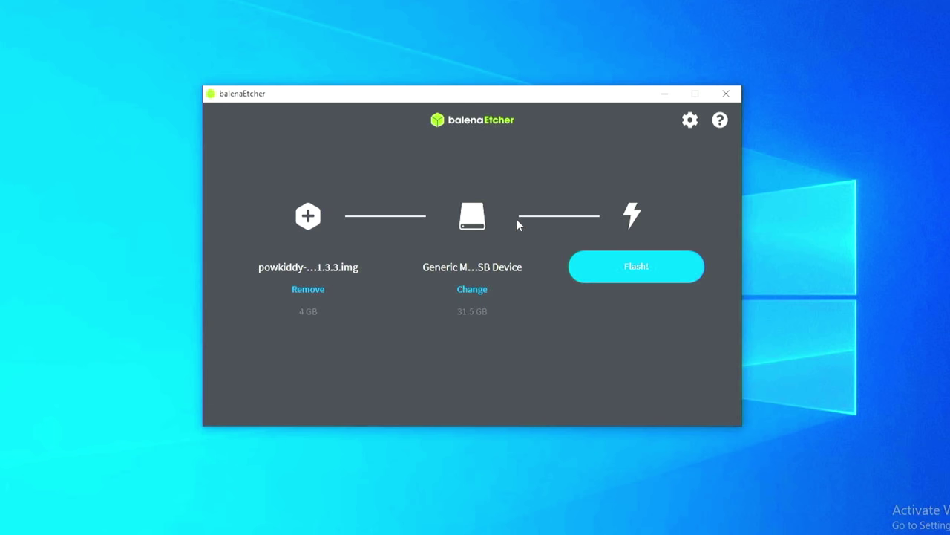
click(656, 272)
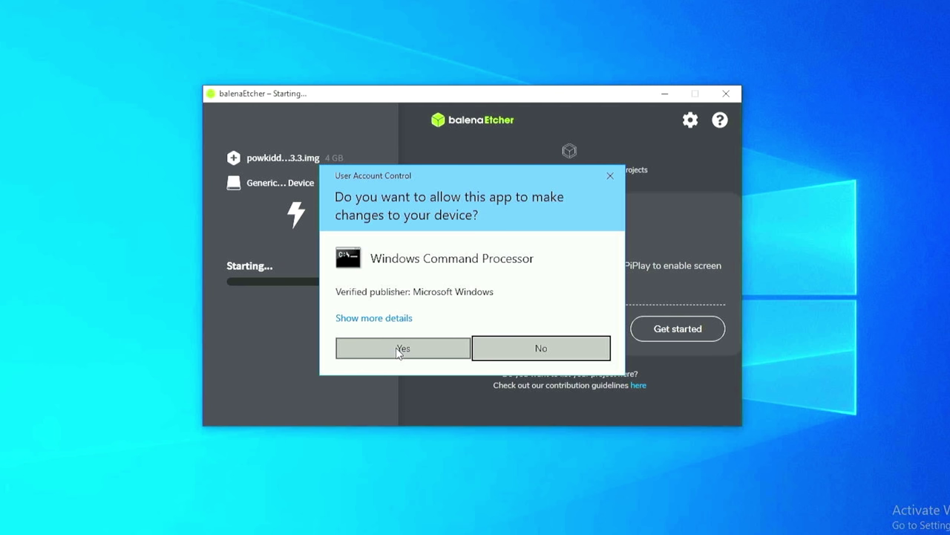
click(401, 349)
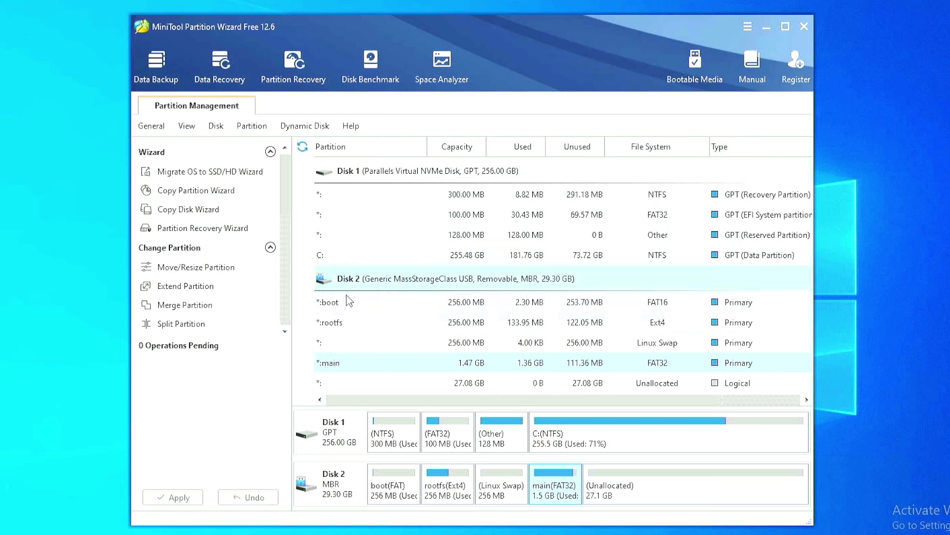
- Extend the main partition on Disk 2 by all 27.08 GB of unallocated space and apply the change
right_click(343, 365)
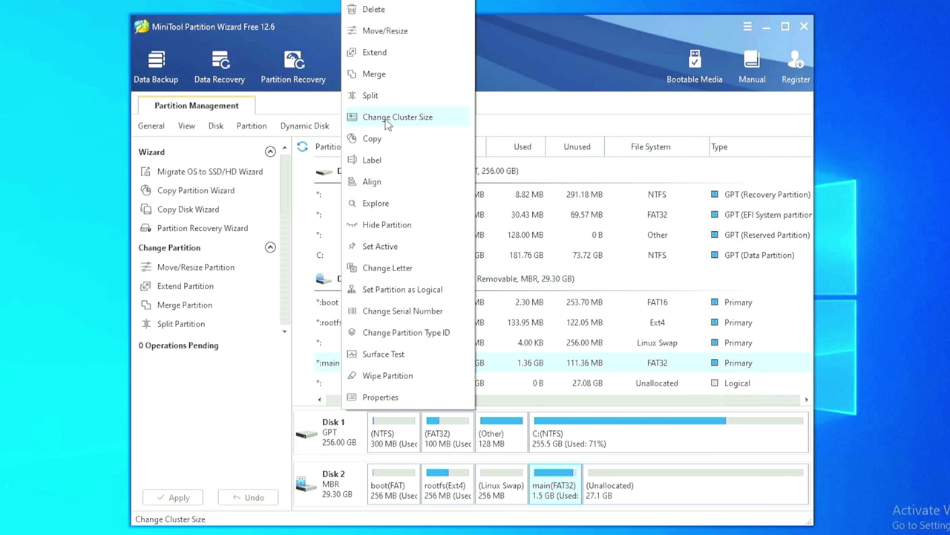
click(375, 52)
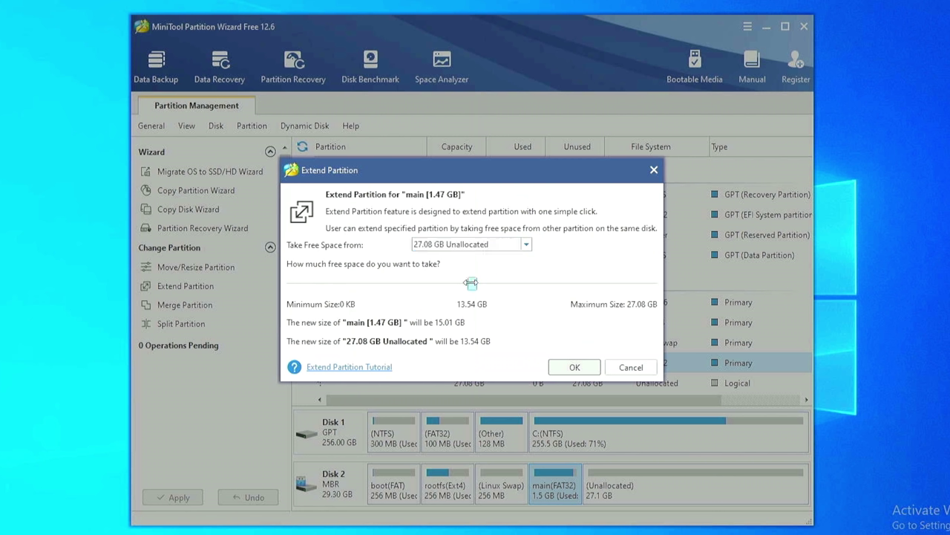
drag(472, 283, 651, 283)
click(574, 370)
click(171, 498)
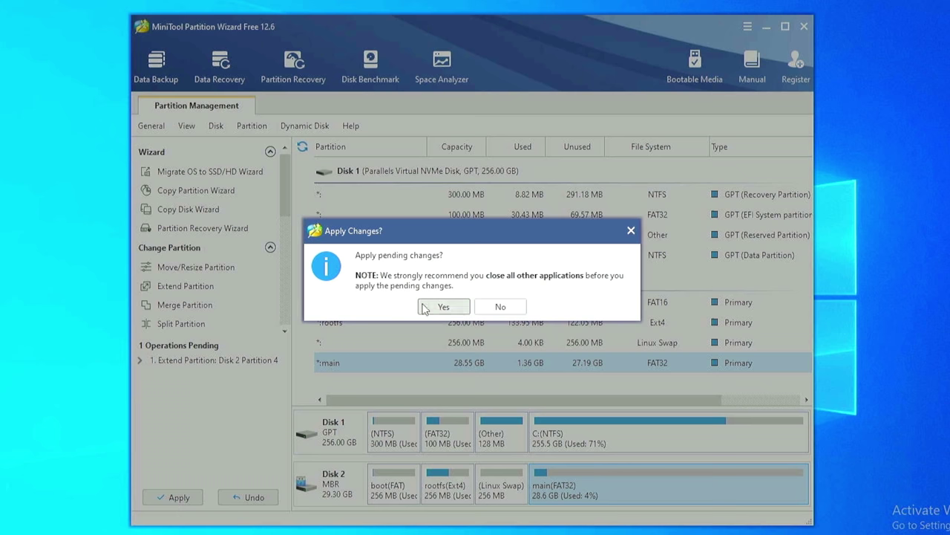
click(443, 307)
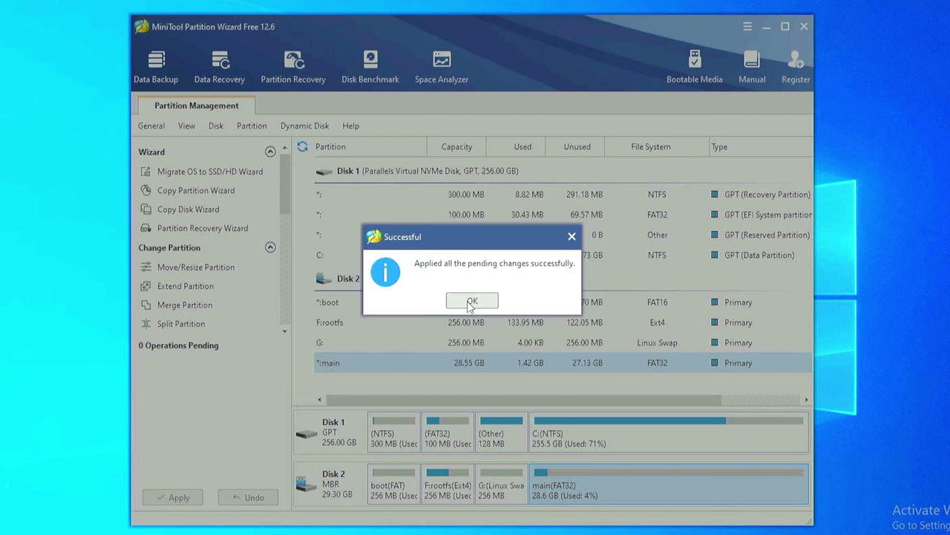
click(468, 305)
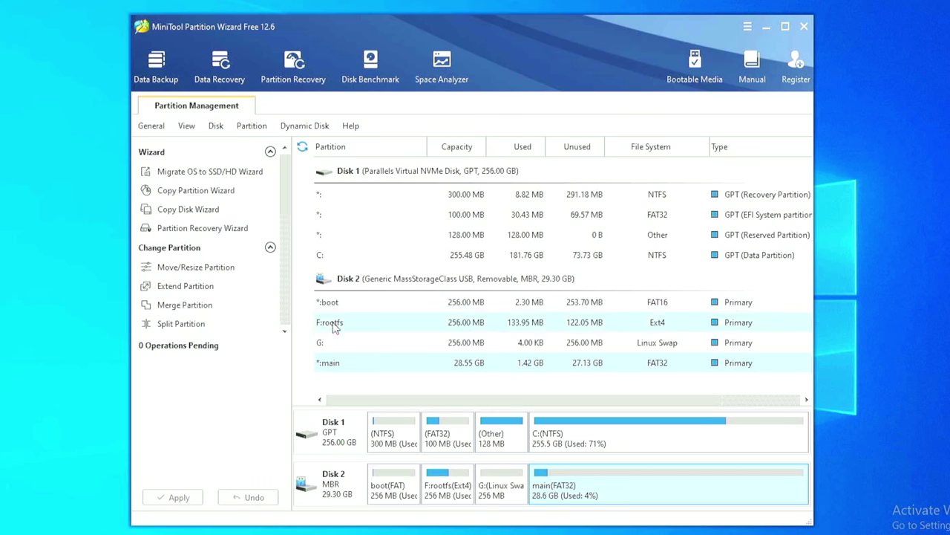
- Assign drive letter H: to the main partition on Disk 2 and apply the change
right_click(350, 371)
click(393, 269)
click(564, 288)
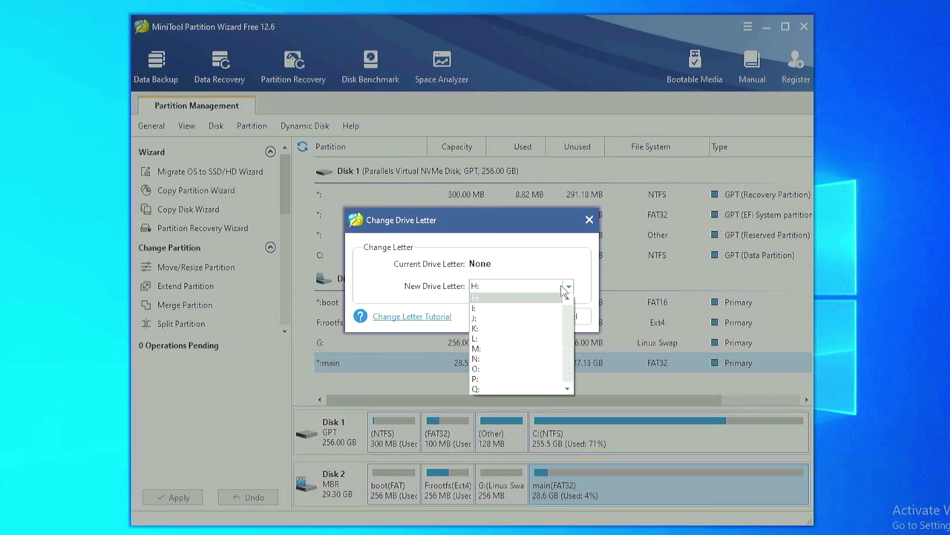
click(486, 298)
click(509, 316)
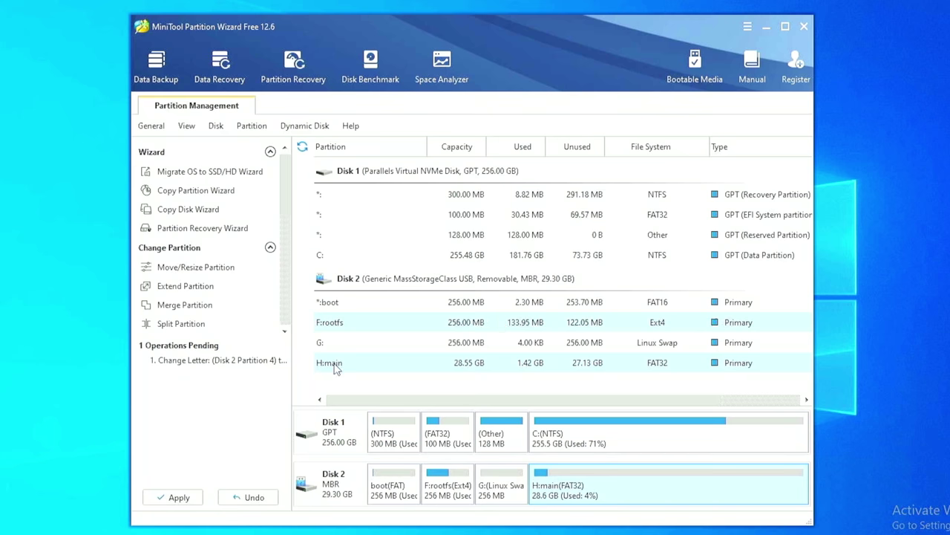
click(185, 497)
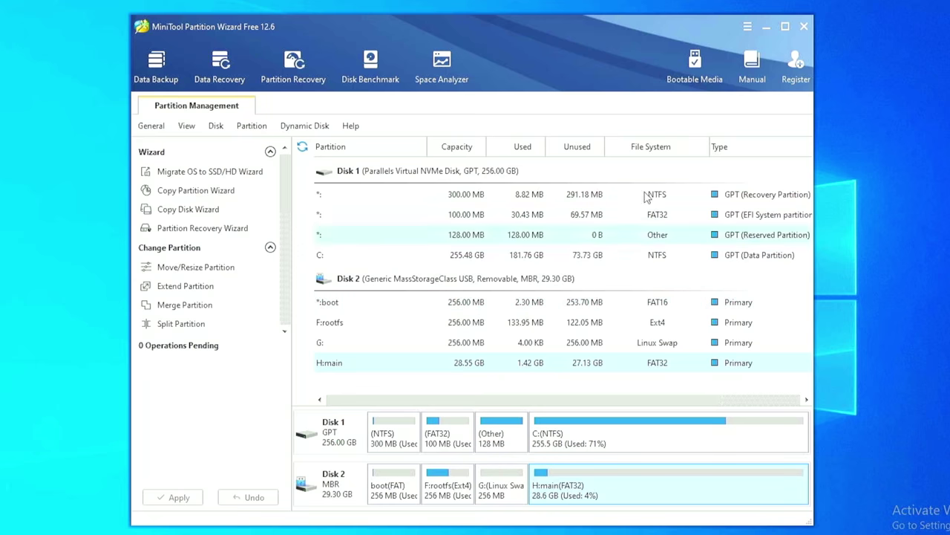